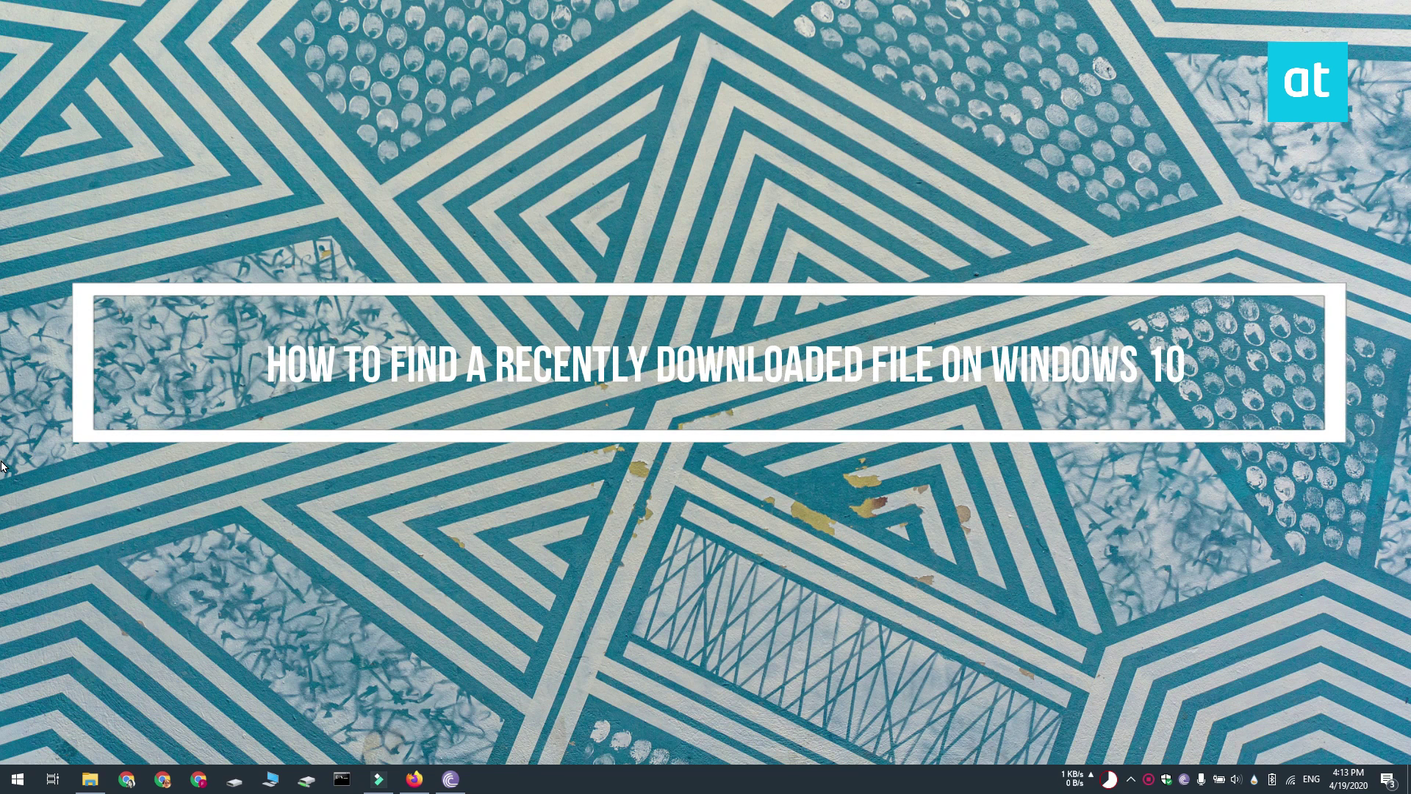
Browse to the Downloads folder through Local Disk (C:), Users and the personal folder
{"action": "left_click", "coordinate": [89, 778]}
{"action": "left_click", "coordinate": [648, 391]}
{"action": "double_click", "coordinate": [648, 391]}
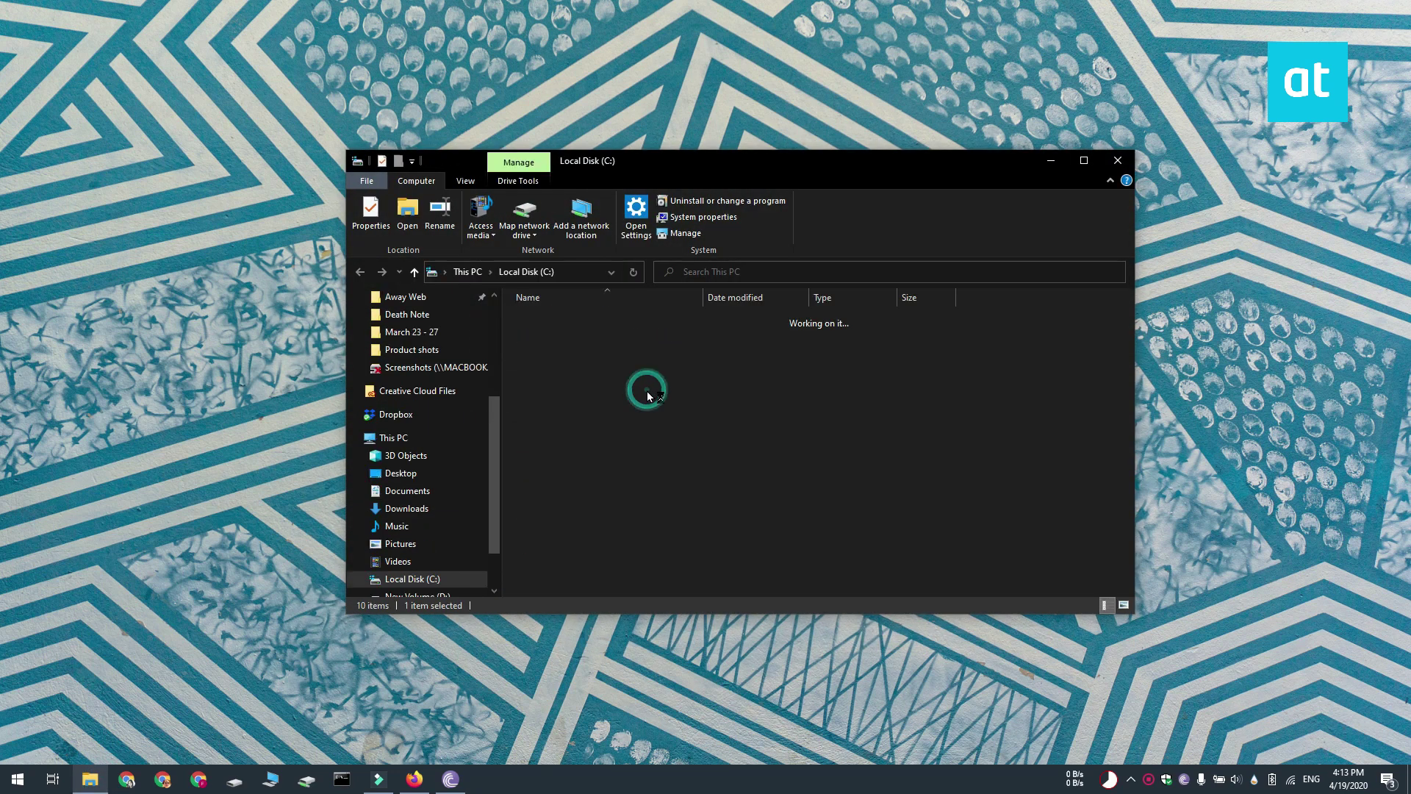
{"action": "double_click", "coordinate": [609, 583]}
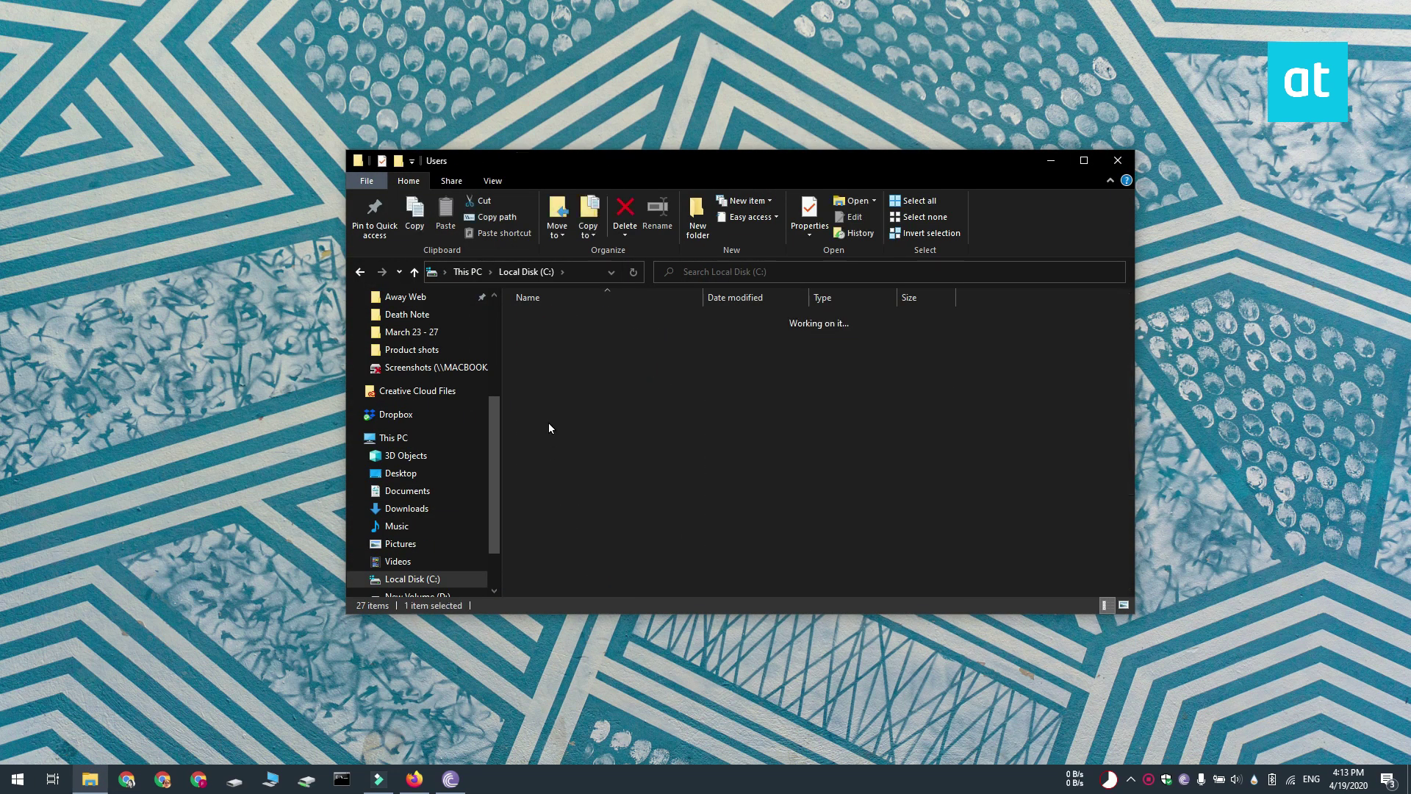
{"action": "left_click", "coordinate": [559, 369]}
{"action": "double_click", "coordinate": [560, 368]}
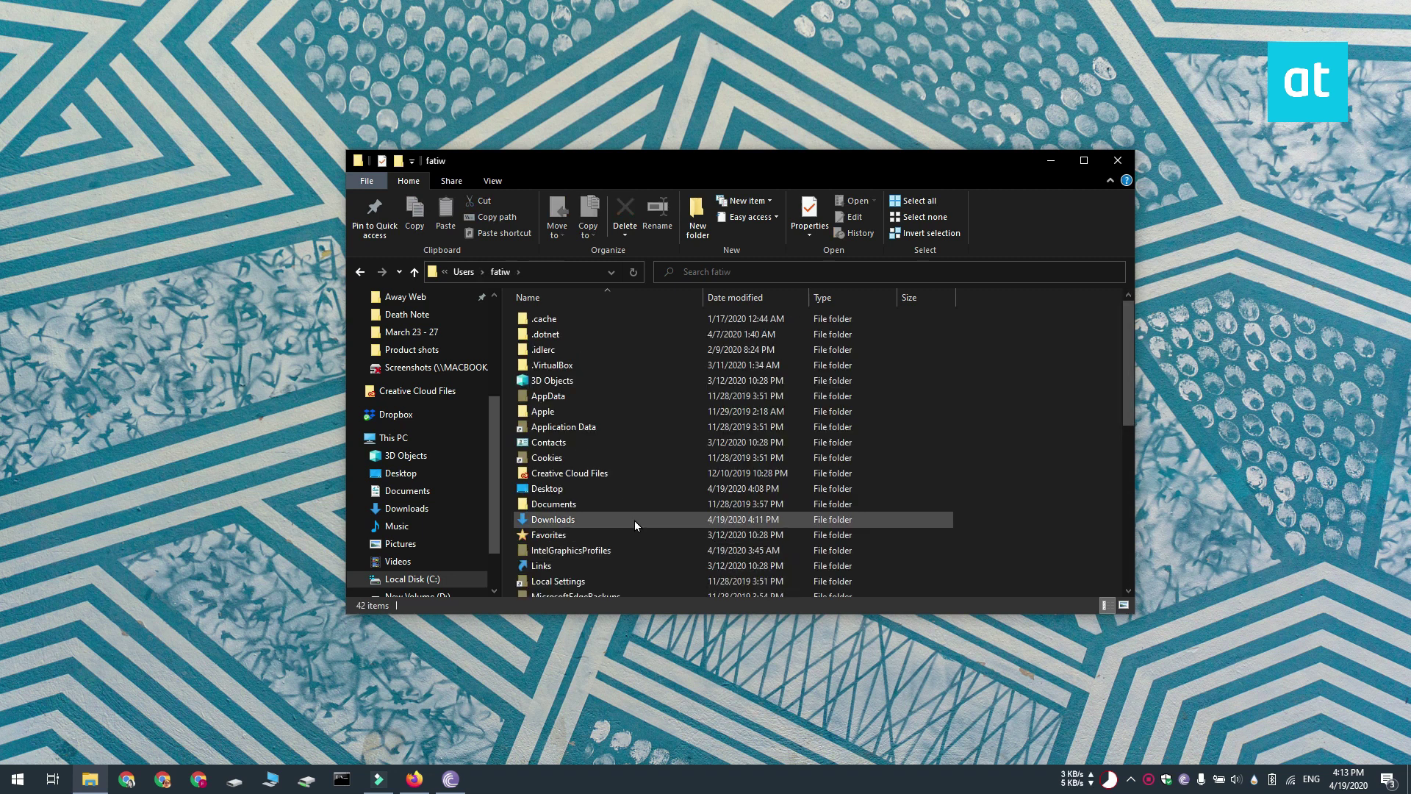
{"action": "left_click", "coordinate": [634, 521]}
{"action": "double_click", "coordinate": [635, 521]}
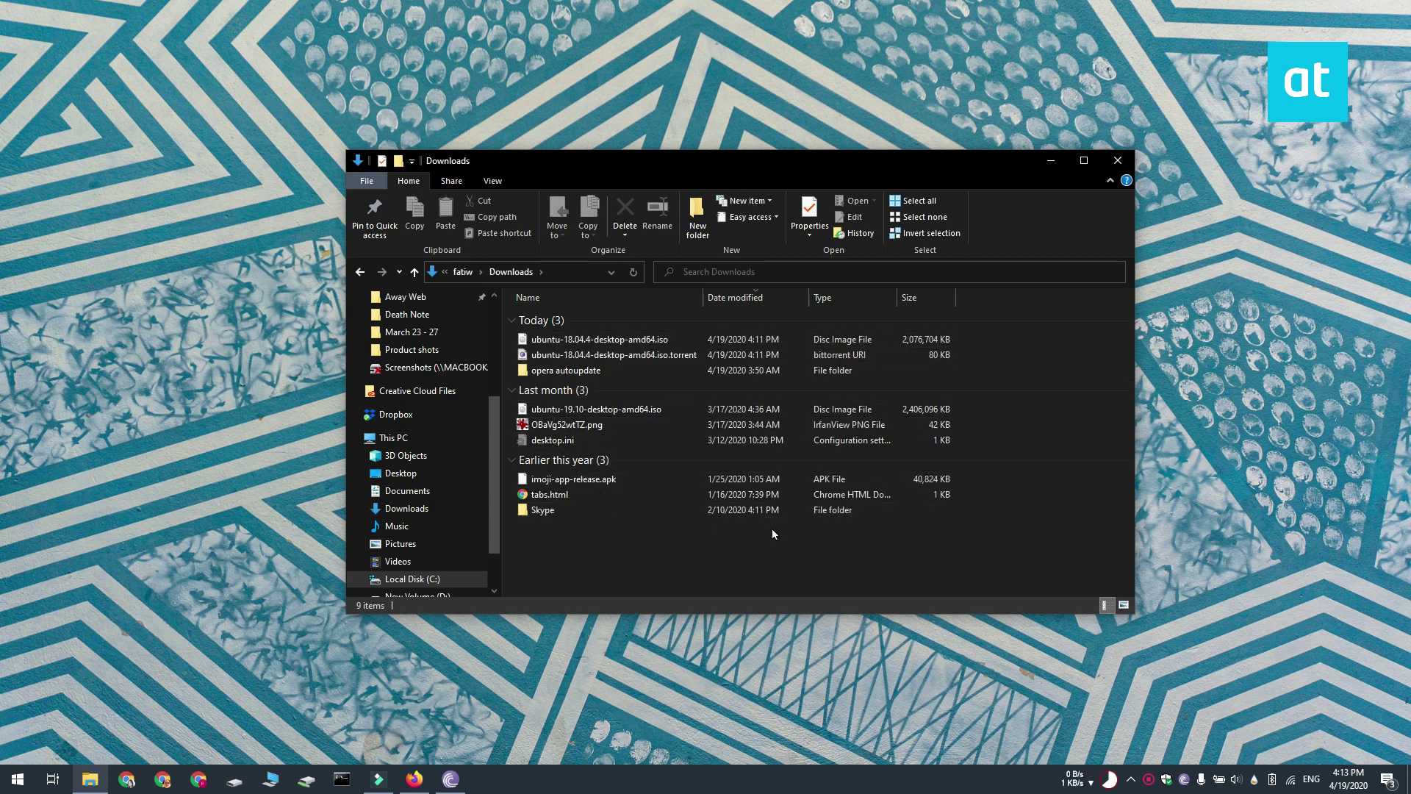
Close File Explorer, restore Firefox and show its Library downloads list with Ctrl+J
{"action": "left_click", "coordinate": [1120, 161]}
{"action": "mouse_move", "coordinate": [413, 779]}
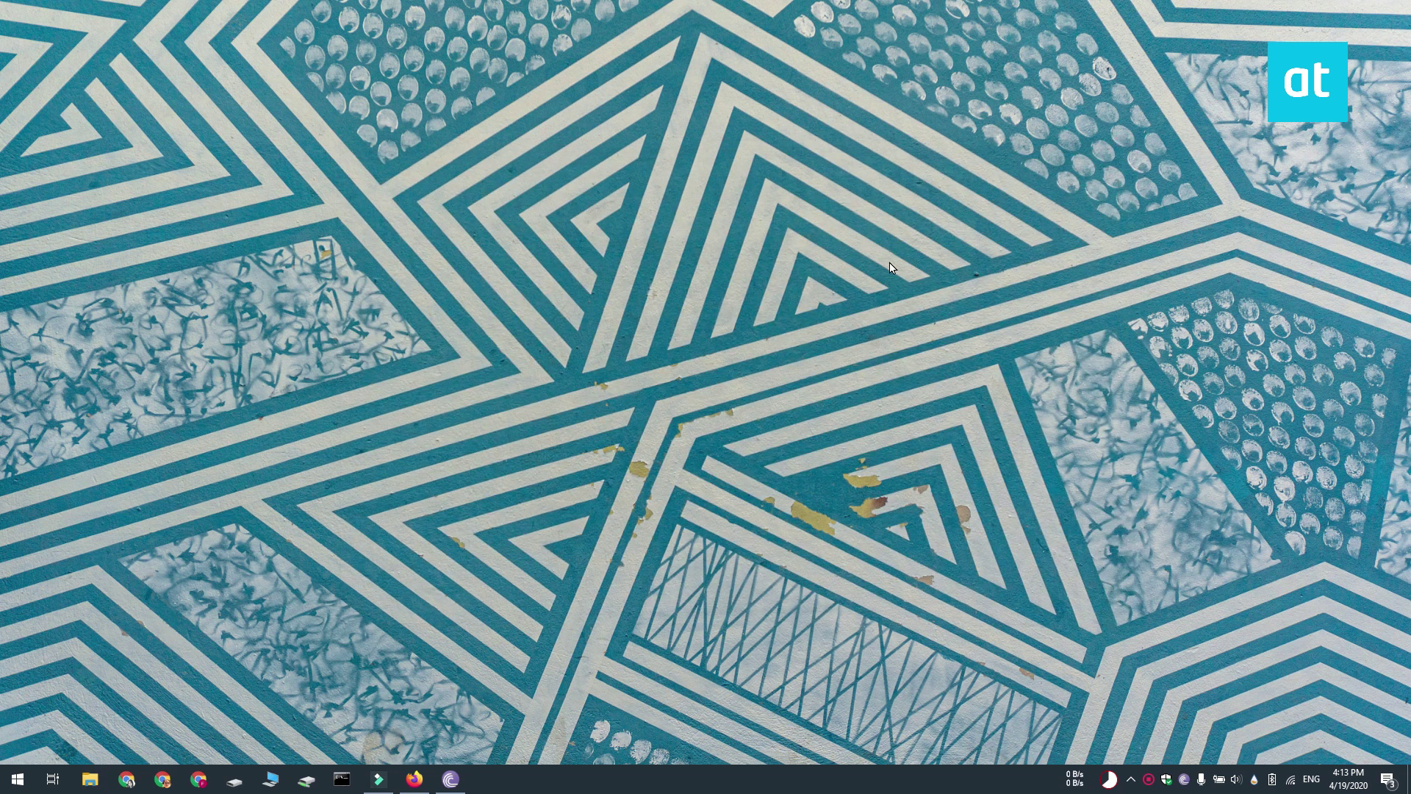
{"action": "left_click", "coordinate": [412, 780]}
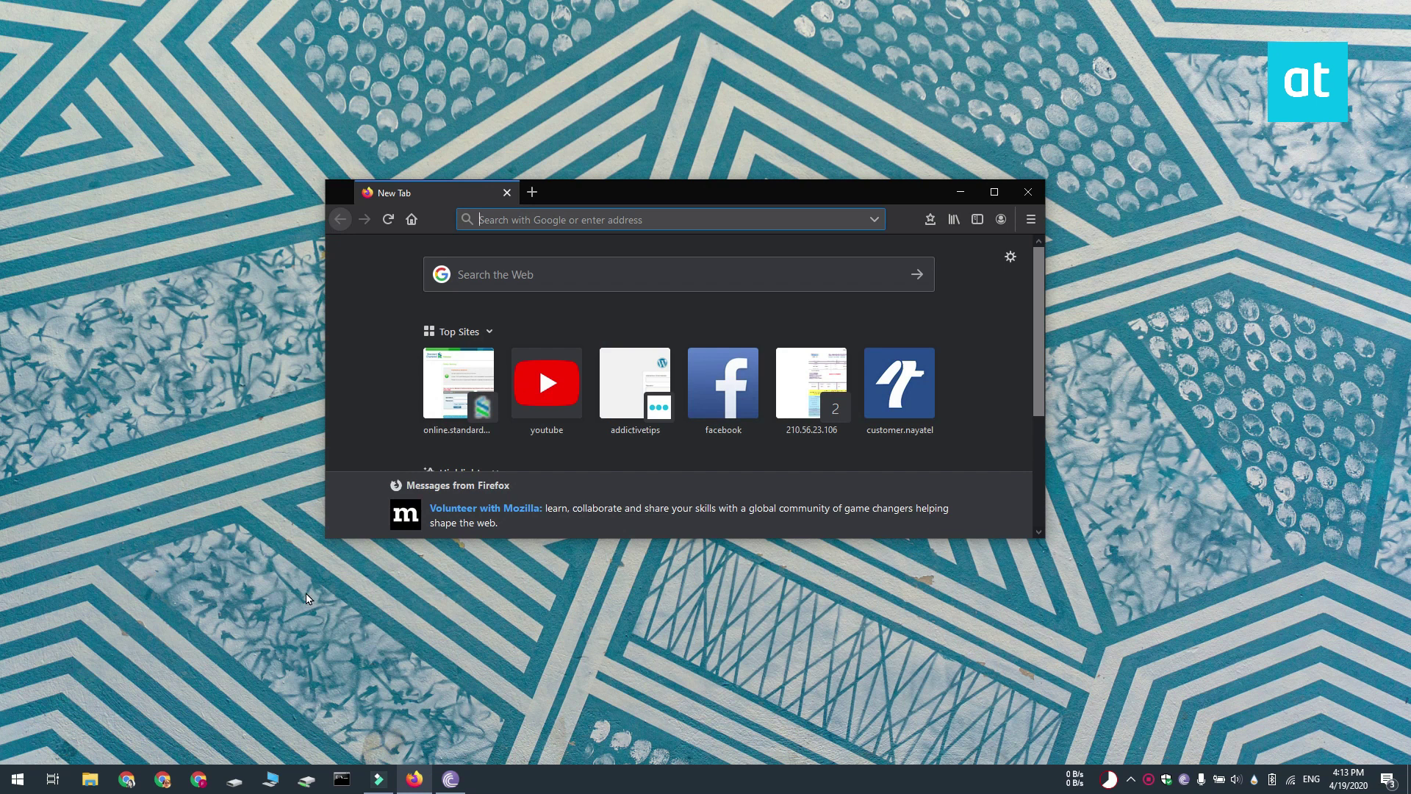
{"action": "key", "text": "ctrl+j"}
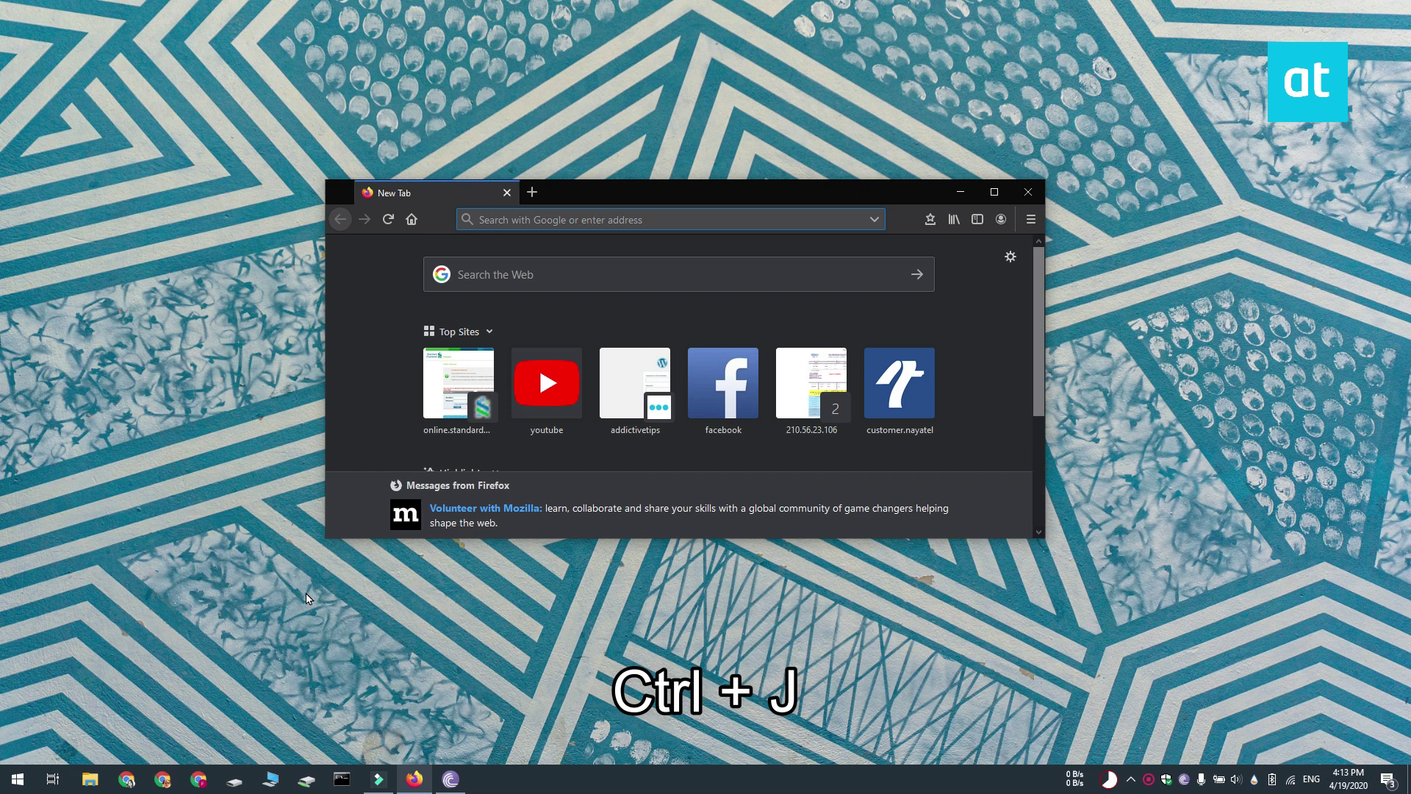
{"action": "key", "text": "ctrl+j"}
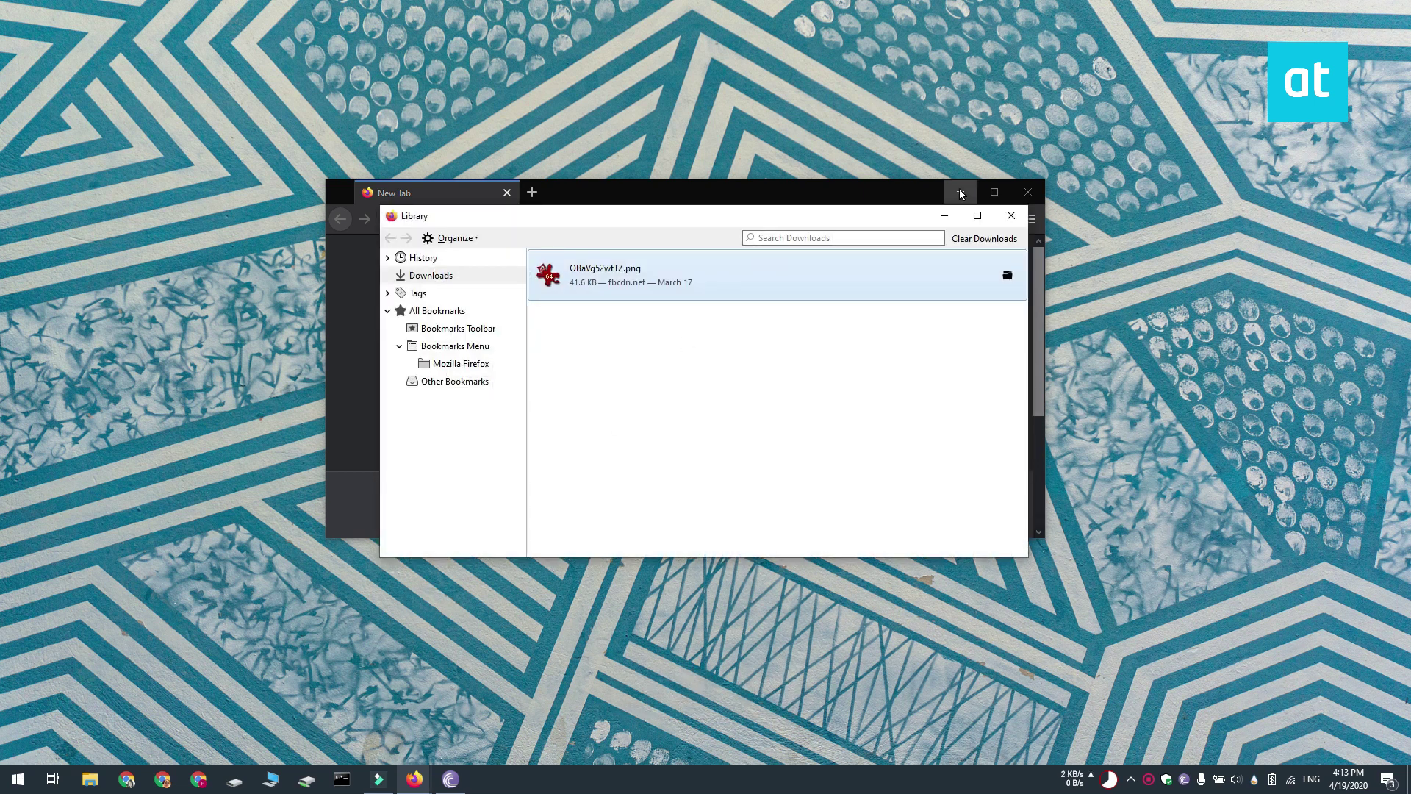
Minimize Firefox, show the png in its Downloads folder from the Library, then close that folder
{"action": "left_click", "coordinate": [960, 194]}
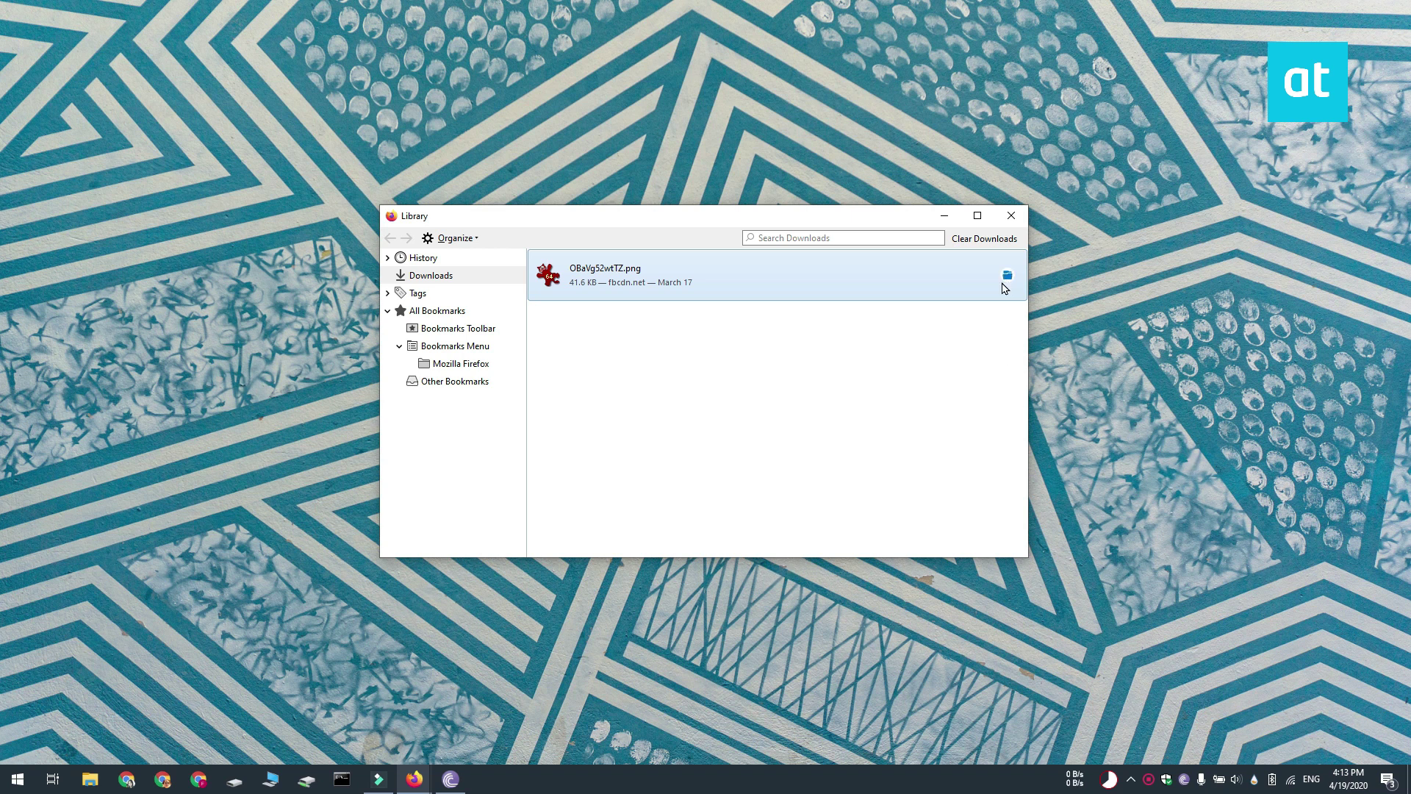
{"action": "left_click", "coordinate": [1009, 277]}
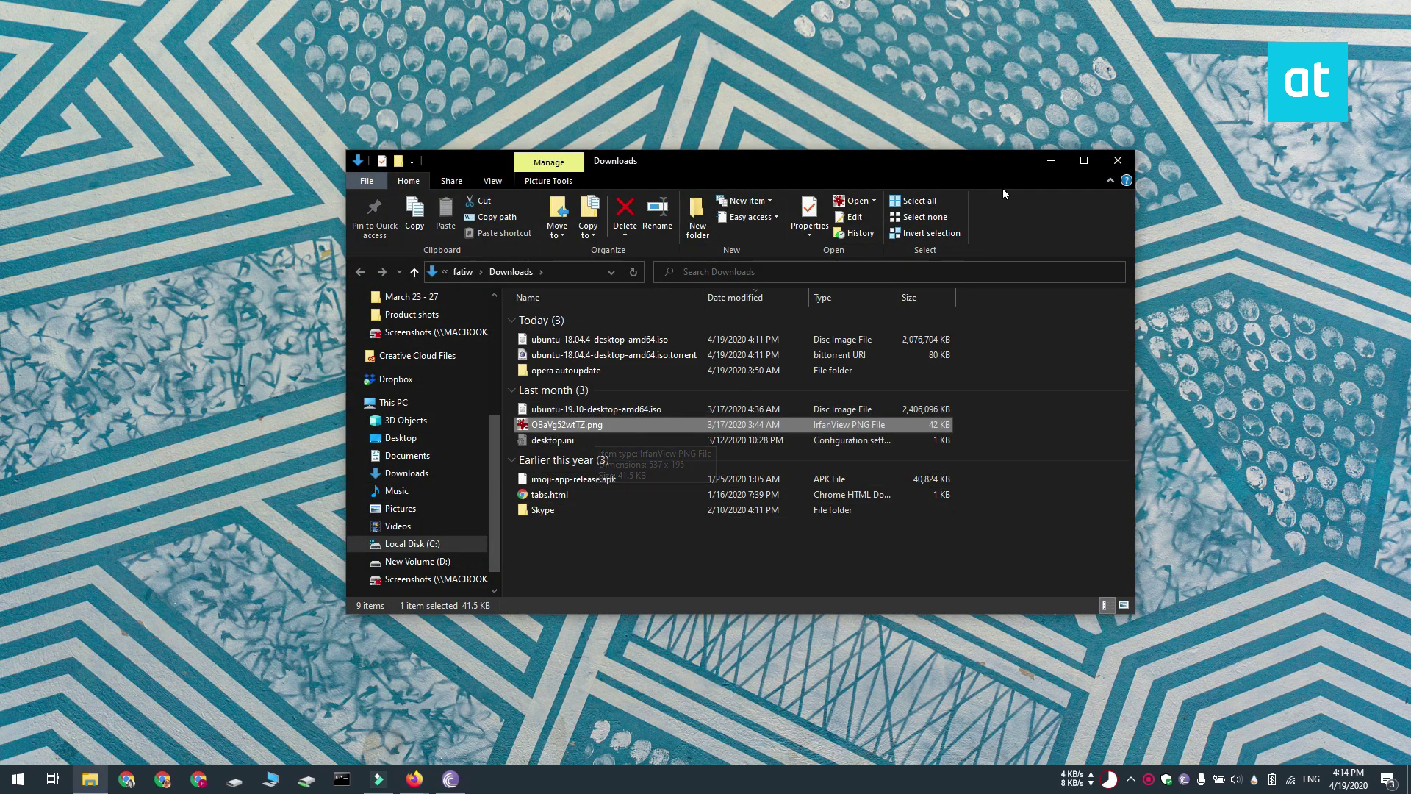
{"action": "left_click", "coordinate": [1118, 161]}
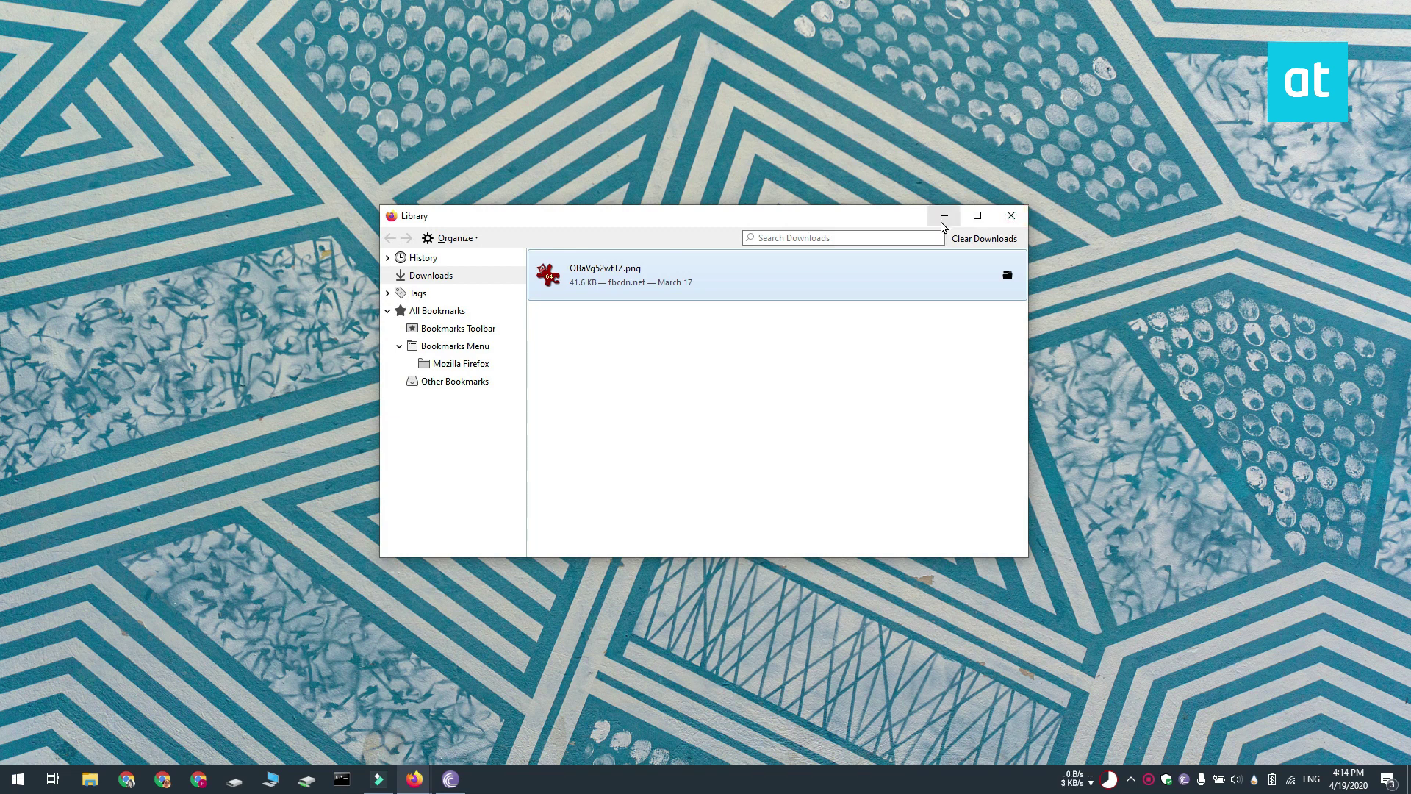
Hide the Library, bring up BitTorrent and open the ubuntu-18.04.4 torrent's context menu
{"action": "left_click", "coordinate": [944, 215]}
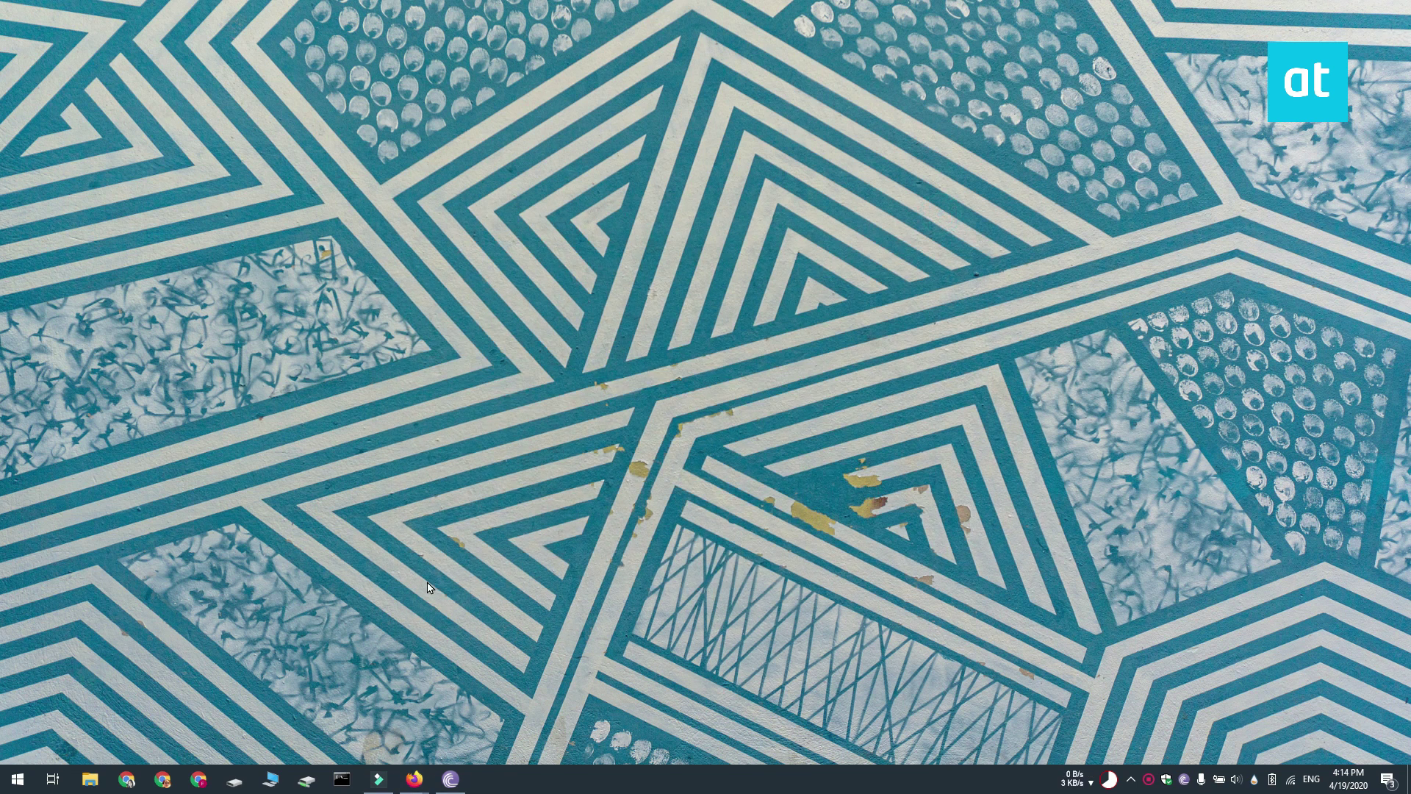
{"action": "left_click", "coordinate": [451, 778]}
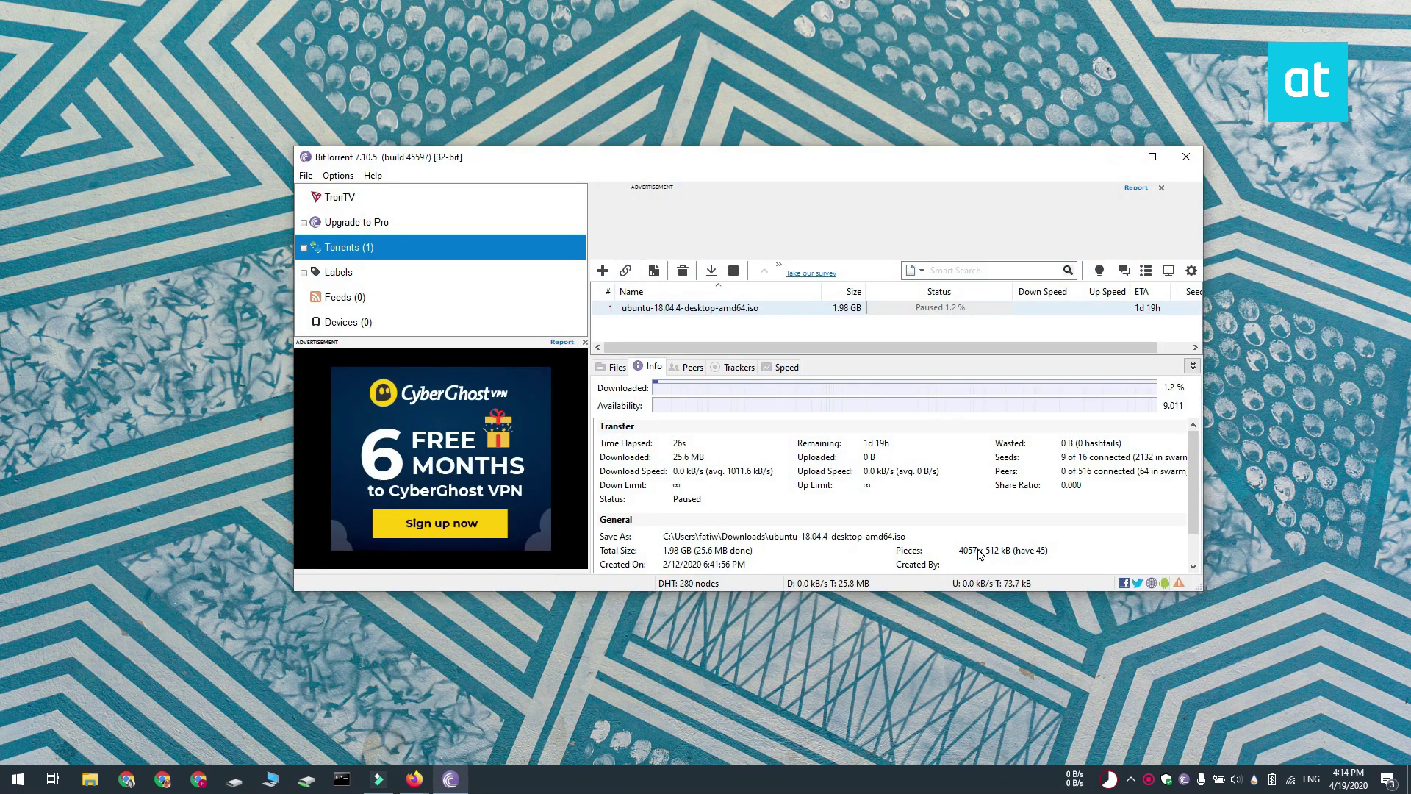
{"action": "right_click", "coordinate": [731, 309]}
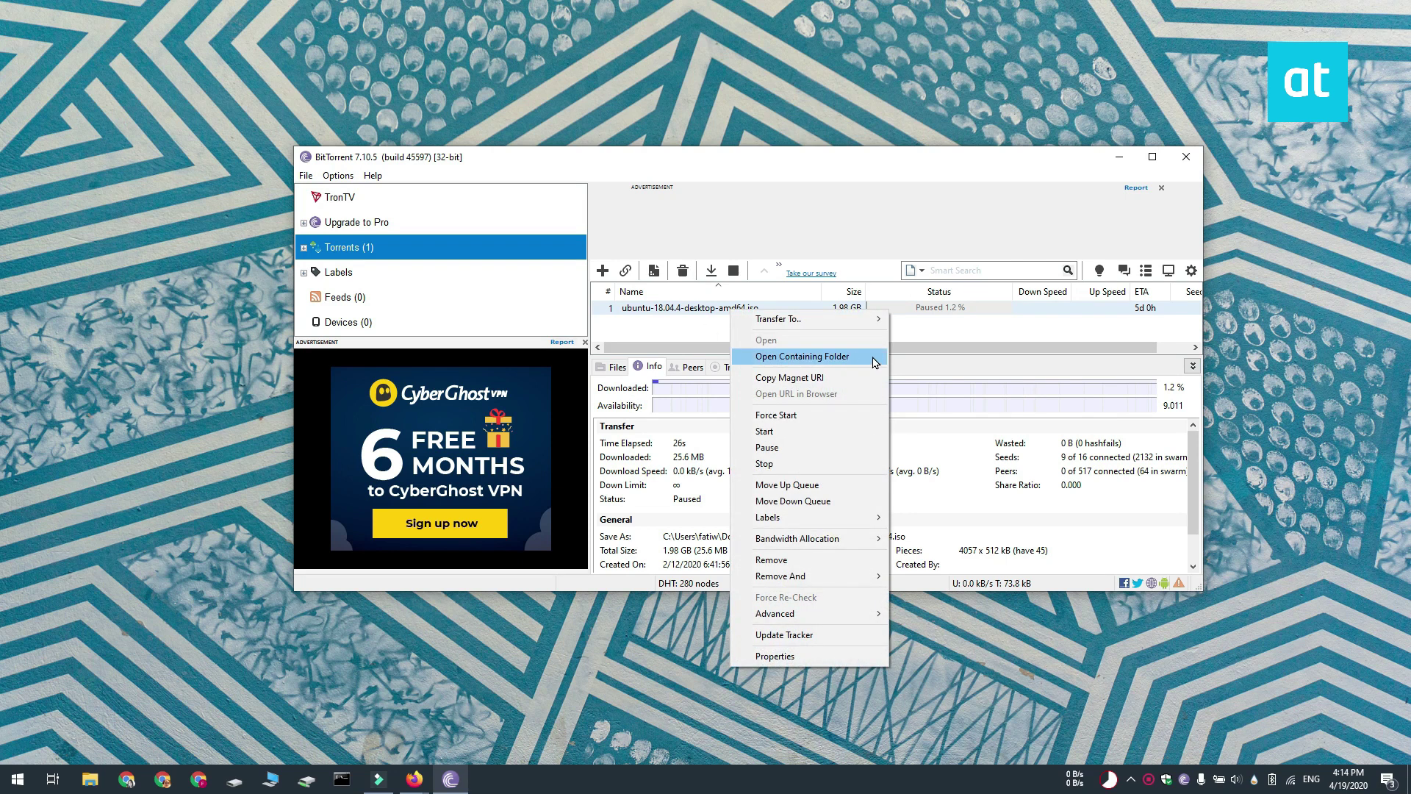